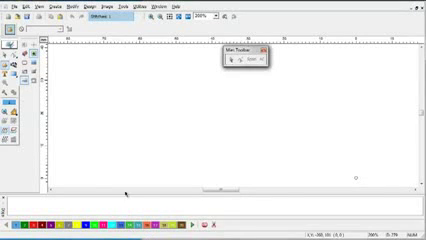
# Import Quigley.bmp as a Windows Bitmap (*.BMP) backdrop image.
pyautogui.click(105, 8)
pyautogui.click(119, 26)
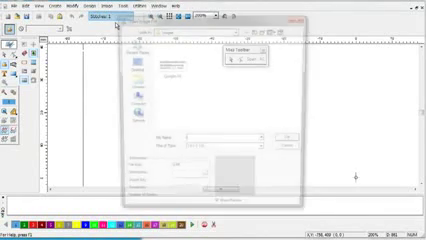
pyautogui.click(265, 150)
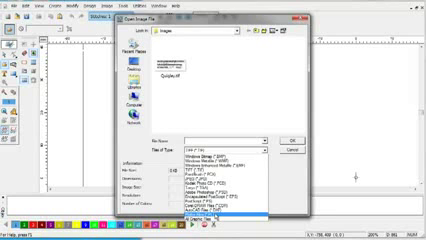
pyautogui.click(222, 157)
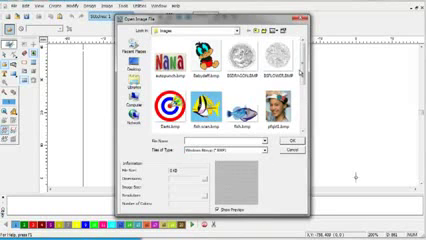
pyautogui.moveTo(300, 72); pyautogui.dragTo(303, 110)
pyautogui.click(246, 62)
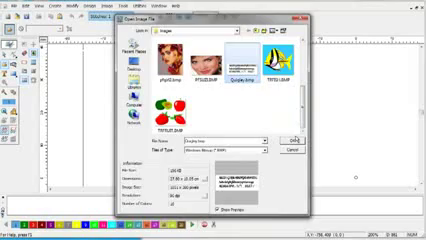
pyautogui.click(292, 142)
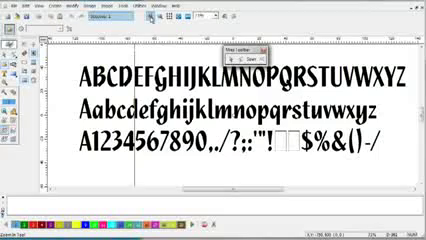
pyautogui.scroll(3, 130, 130)
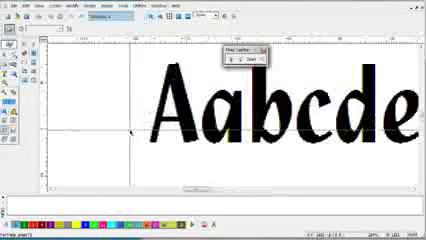
pyautogui.scroll(2, 127, 138)
pyautogui.scroll(2, 125, 147)
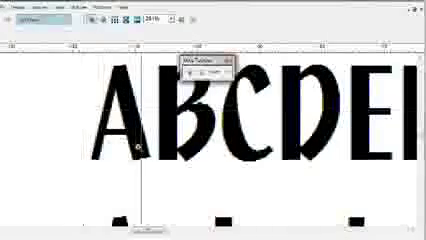
pyautogui.scroll(3, 138, 148)
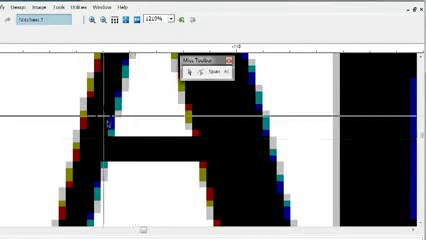
pyautogui.click(41, 8)
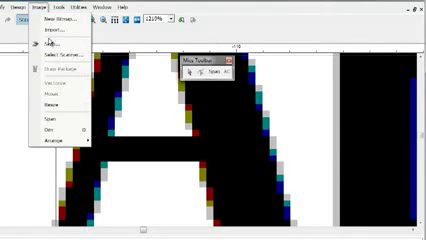
pyautogui.click(52, 103)
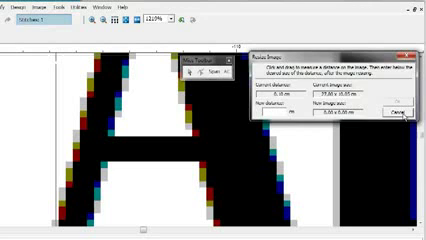
pyautogui.click(397, 114)
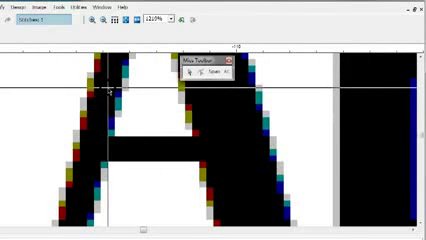
pyautogui.click(104, 20)
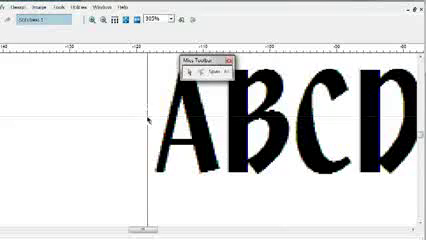
pyautogui.moveTo(146, 232); pyautogui.dragTo(151, 231)
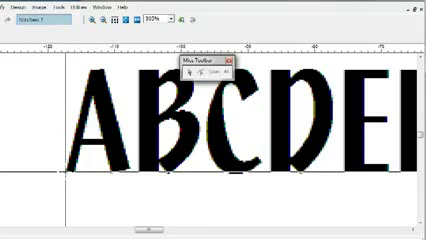
pyautogui.moveTo(67, 172); pyautogui.dragTo(66, 172)
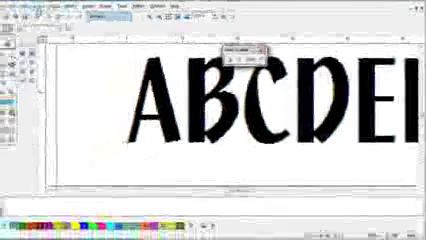
# Show the grid over the alphabet artwork and select the Column Fill tool.
pyautogui.click(40, 6)
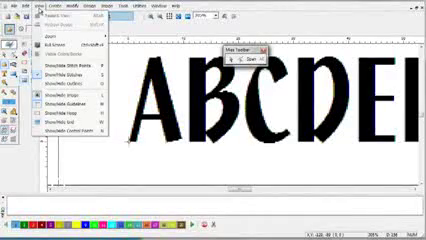
pyautogui.click(73, 123)
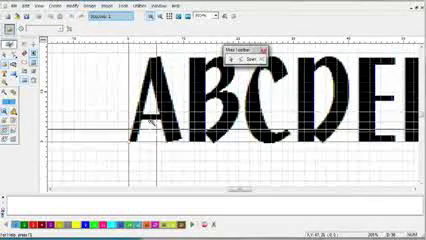
pyautogui.scroll(2, 200, 160)
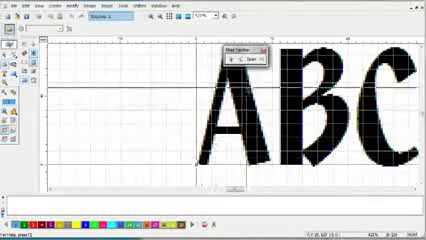
pyautogui.click(8, 54)
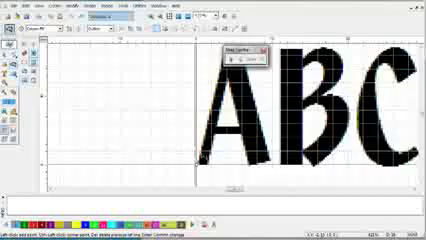
# Measure the letter A from base to top and add a horizontal reference line.
pyautogui.moveTo(233, 157); pyautogui.dragTo(141, 167)
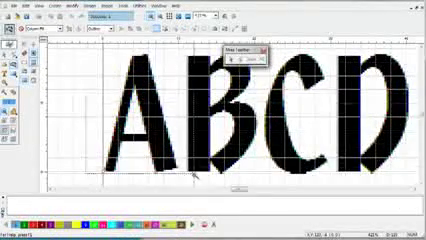
pyautogui.scroll(5, 195, 176)
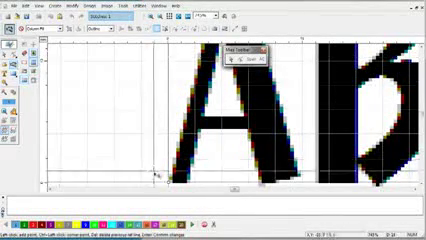
pyautogui.click(172, 182)
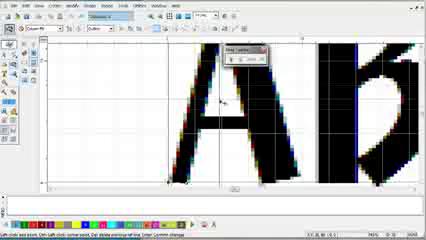
pyautogui.scroll(1, 220, 100)
pyautogui.scroll(-1, 222, 100)
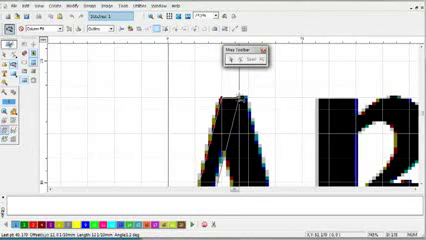
pyautogui.click(238, 99)
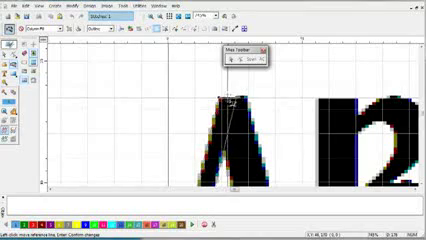
pyautogui.click(233, 100)
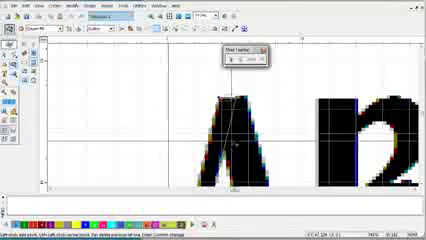
pyautogui.scroll(-2, 201, 140)
pyautogui.scroll(-3, 201, 140)
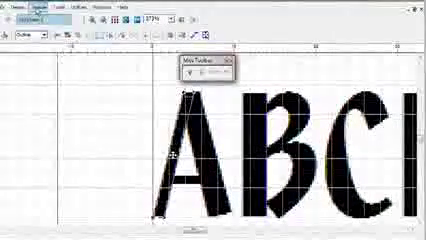
# Fade the backdrop to a light skin and outline the A's crossbar in column fill.
pyautogui.click(38, 7)
pyautogui.click(60, 130)
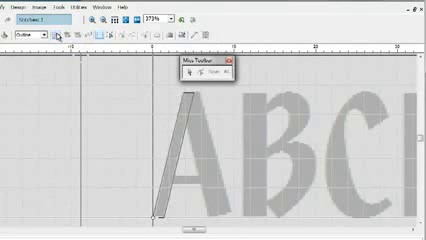
pyautogui.click(254, 203)
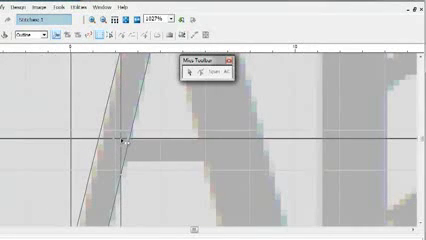
pyautogui.click(122, 140)
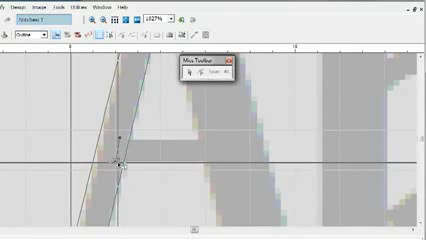
pyautogui.click(213, 141)
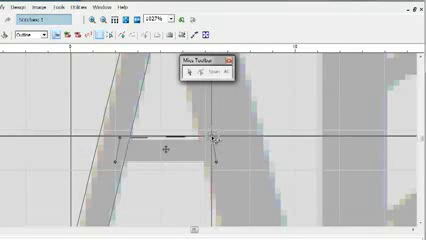
pyautogui.click(213, 137)
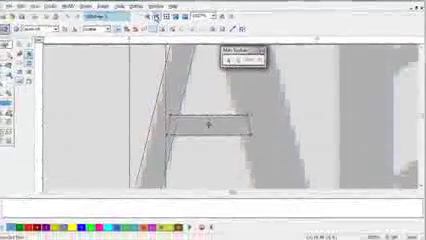
# Trace the A's right leg from apex to baseline as a closed column-fill outline.
pyautogui.click(158, 17)
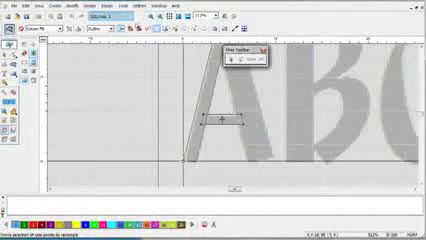
pyautogui.click(122, 30)
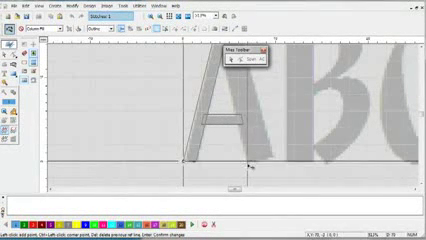
pyautogui.click(249, 163)
pyautogui.click(277, 160)
pyautogui.press('Return')
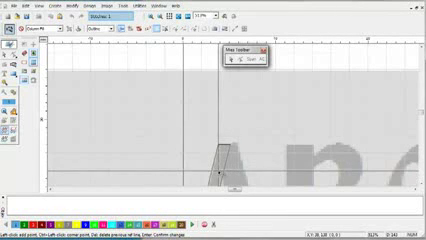
pyautogui.click(220, 171)
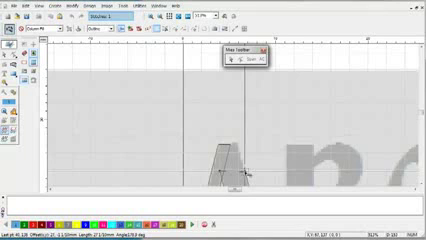
pyautogui.click(245, 173)
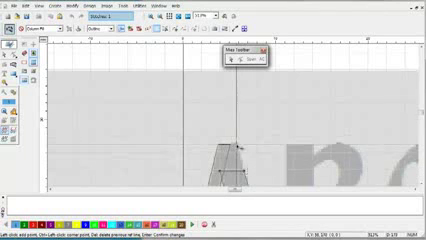
pyautogui.click(237, 146)
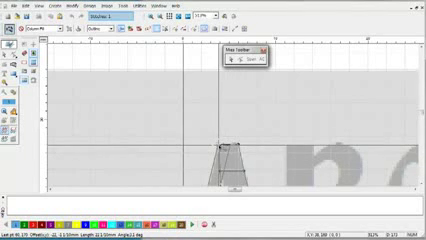
pyautogui.click(247, 176)
pyautogui.scroll(-3, 246, 176)
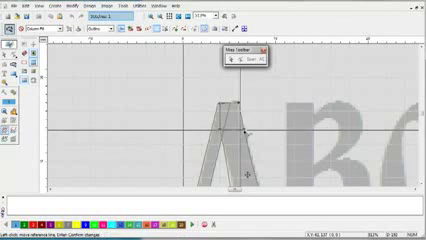
pyautogui.scroll(-2, 258, 146)
pyautogui.scroll(-2, 258, 148)
pyautogui.click(250, 163)
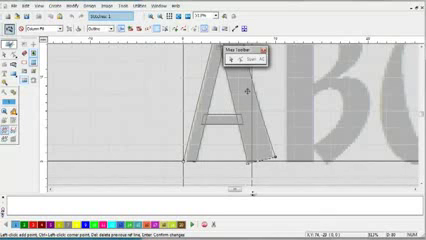
# Stitch the A with Stitch It from a base entry point, then add a left-edge guide.
pyautogui.rightClick(110, 101)
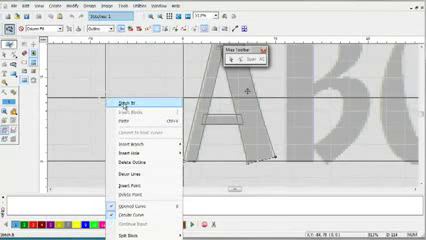
pyautogui.click(122, 103)
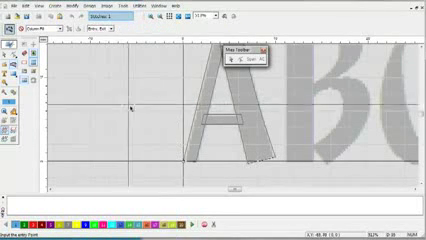
pyautogui.click(182, 161)
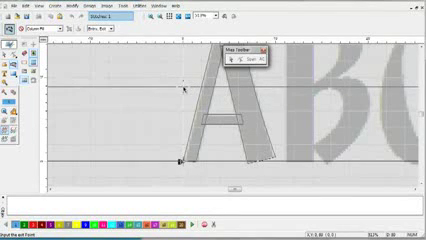
pyautogui.click(277, 95)
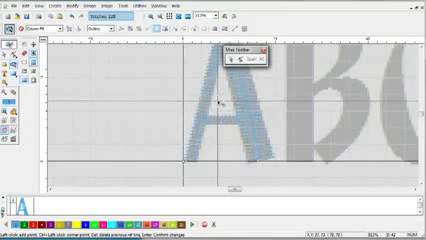
pyautogui.press('Return')
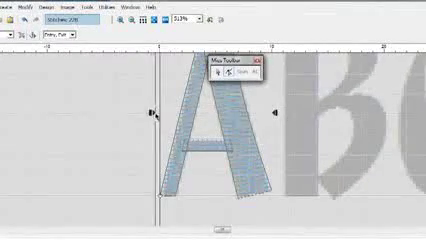
pyautogui.click(155, 114)
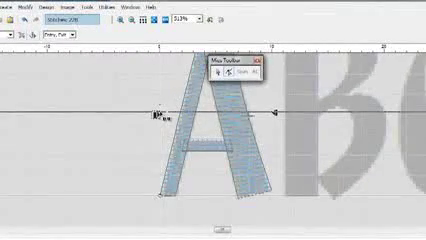
pyautogui.click(157, 114)
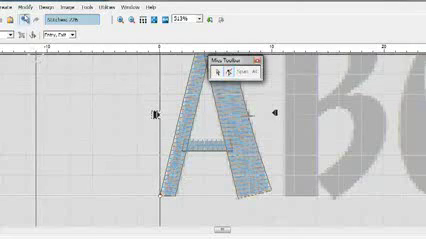
# Check the Modify > Change Size settings and close them.
pyautogui.click(24, 19)
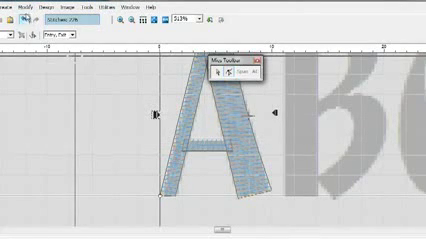
pyautogui.click(28, 7)
pyautogui.click(34, 19)
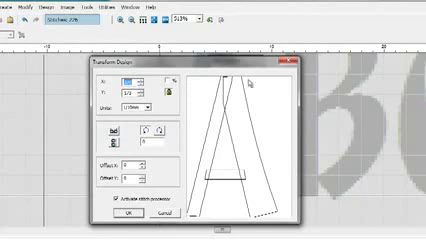
pyautogui.click(287, 62)
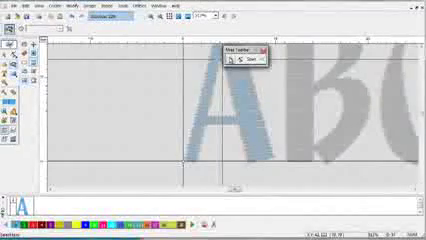
# Select the stitched A and bring up Save Character from the Misc Toolbar.
pyautogui.click(229, 59)
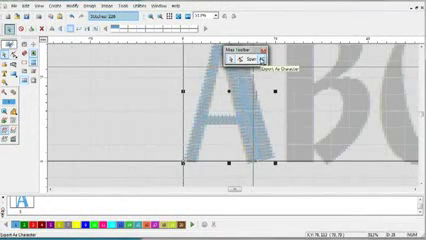
pyautogui.click(262, 60)
pyautogui.rightClick(246, 113)
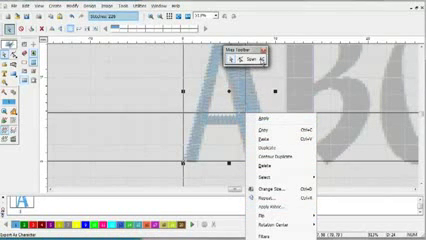
pyautogui.click(240, 160)
pyautogui.click(262, 59)
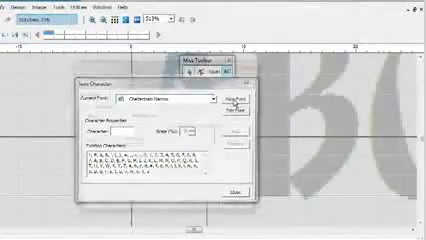
# Create font Quigley with a Column Fill Layer 1 and add the stitched A as character A.
pyautogui.click(236, 100)
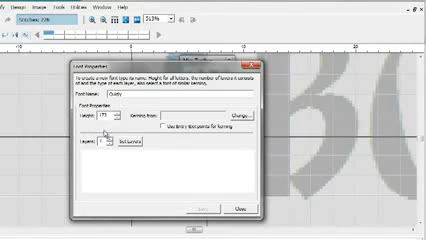
pyautogui.click(130, 142)
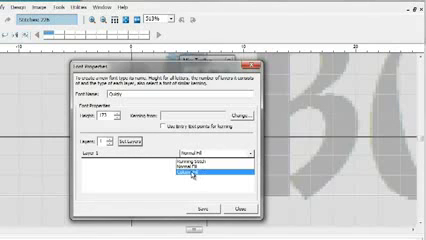
pyautogui.click(188, 172)
pyautogui.click(204, 210)
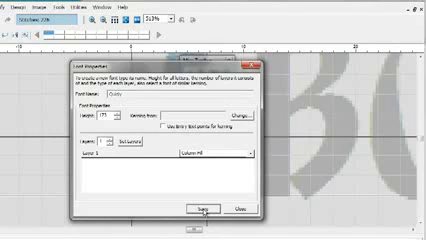
pyautogui.click(245, 209)
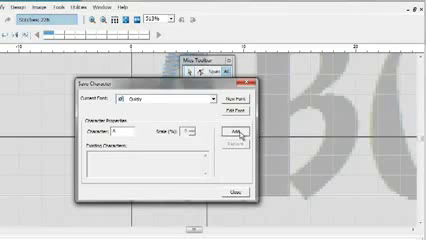
pyautogui.click(240, 160)
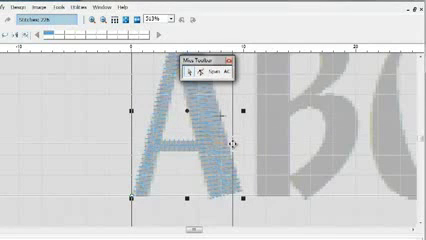
# Delete the stitched A and move the ruler origin to the A's left base point.
pyautogui.click(189, 72)
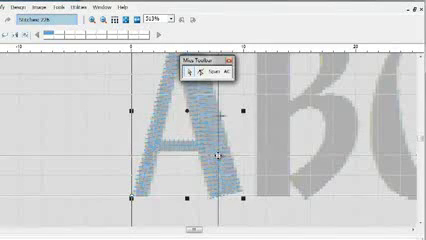
pyautogui.press('Delete')
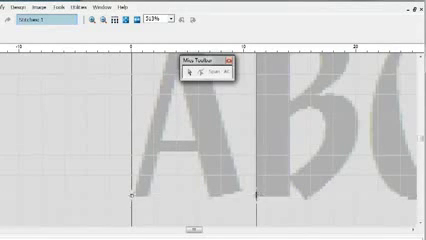
pyautogui.click(254, 195)
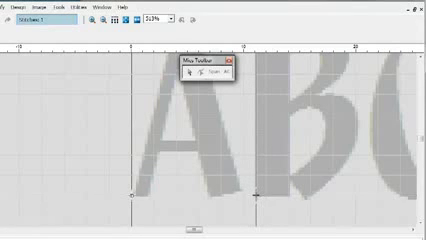
pyautogui.click(255, 196)
# Trace the backdrop B's stem and upper bowl with column-fill points.
pyautogui.moveTo(331, 144); pyautogui.dragTo(138, 160)
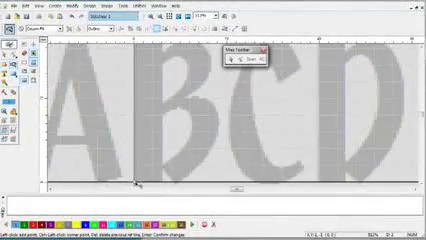
pyautogui.click(137, 184)
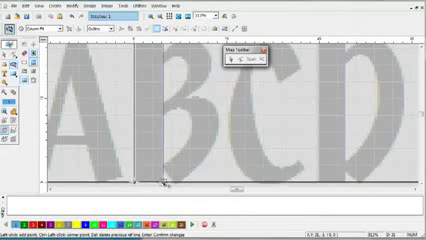
pyautogui.click(137, 82)
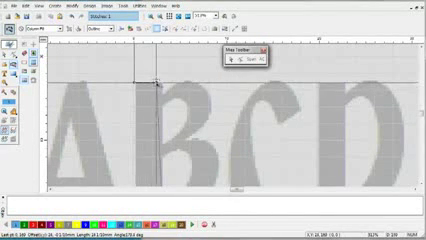
pyautogui.click(163, 82)
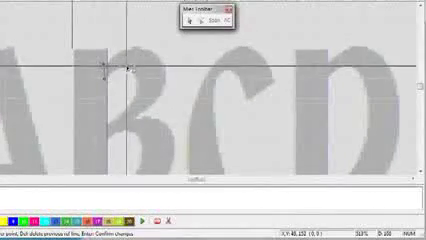
pyautogui.click(104, 66)
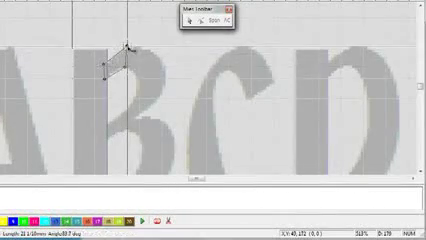
pyautogui.click(127, 46)
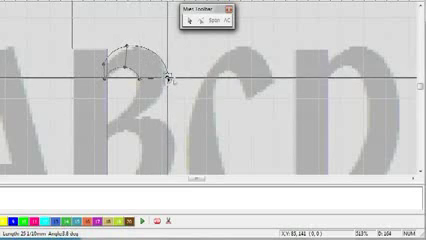
pyautogui.click(168, 78)
pyautogui.click(129, 107)
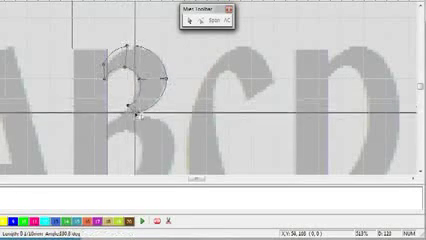
pyautogui.click(139, 116)
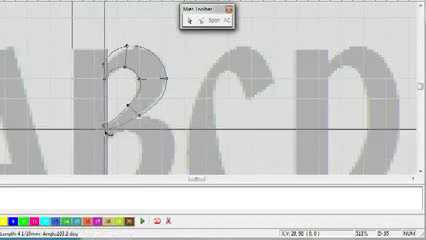
pyautogui.click(107, 146)
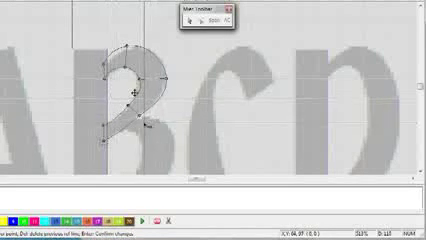
# Reshape the bowl curve and trace the B's lower bowl toward the baseline.
pyautogui.moveTo(147, 125); pyautogui.dragTo(167, 99)
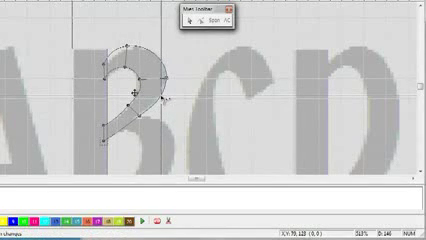
pyautogui.click(125, 128)
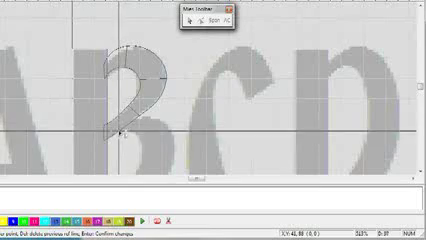
pyautogui.click(140, 119)
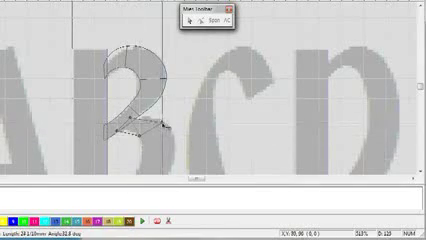
pyautogui.click(163, 124)
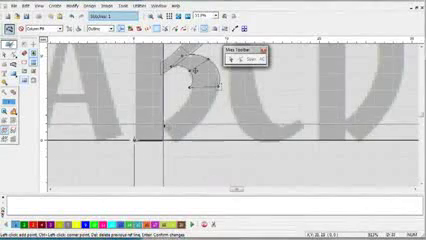
pyautogui.click(164, 127)
pyautogui.click(176, 143)
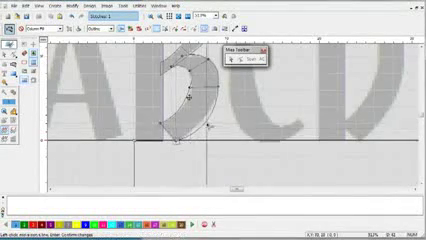
pyautogui.click(203, 121)
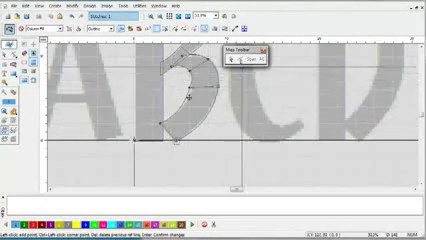
# Close and fill the B outline and place its stitching entry marker.
pyautogui.rightClick(228, 100)
pyautogui.click(236, 105)
pyautogui.click(133, 100)
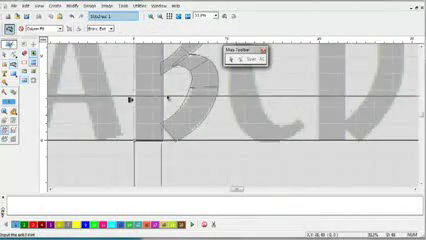
pyautogui.click(220, 97)
# Save the stitched B as character B in the Quigley font, then reshape its bottom edge.
pyautogui.click(153, 103)
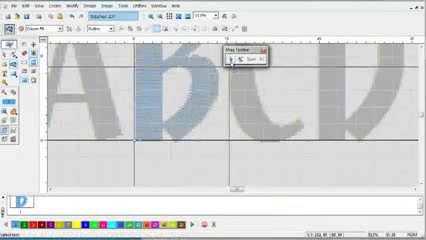
pyautogui.click(231, 59)
pyautogui.click(262, 59)
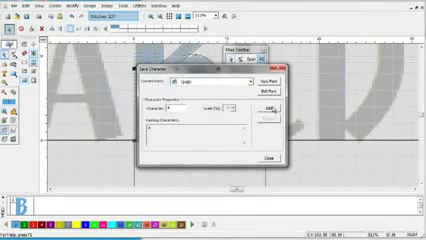
pyautogui.click(271, 137)
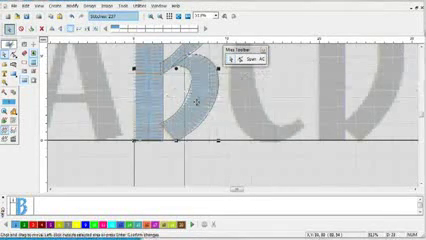
pyautogui.moveTo(197, 101); pyautogui.dragTo(209, 130)
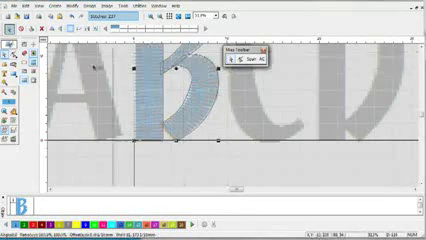
# Start a new design and place the lettering text 'AB'.
pyautogui.hotkey('ctrl', 'n')
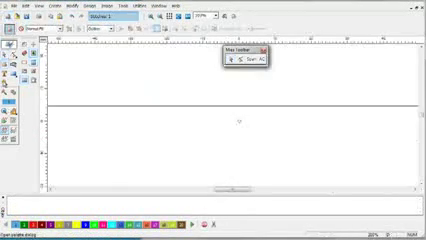
pyautogui.click(6, 73)
pyautogui.click(239, 121)
pyautogui.write('A')
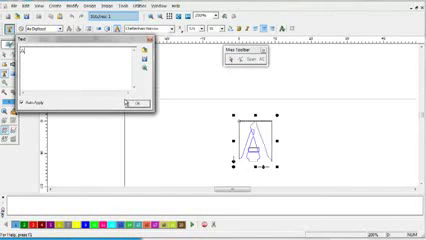
pyautogui.write('B')
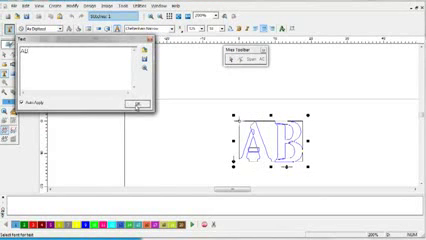
pyautogui.click(137, 104)
# Set the AB lettering to the Quigley font and stitch it.
pyautogui.click(171, 28)
pyautogui.scroll(3, 150, 90)
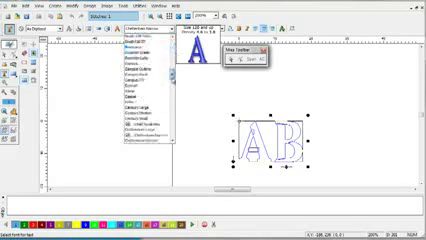
pyautogui.scroll(-3, 150, 100)
pyautogui.scroll(-2, 150, 100)
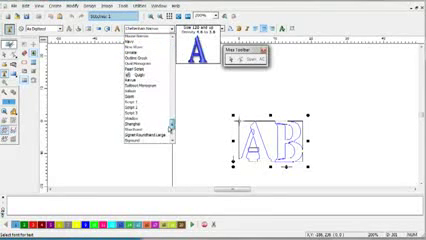
pyautogui.click(141, 75)
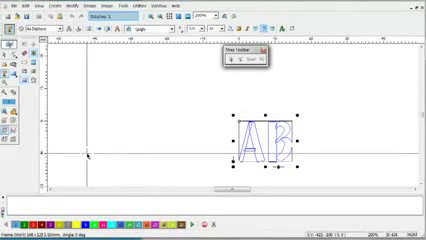
pyautogui.rightClick(291, 151)
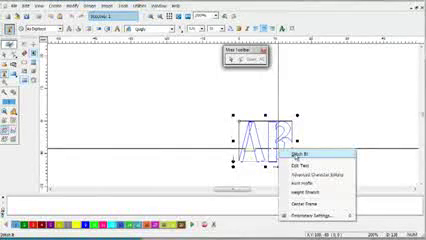
pyautogui.click(300, 204)
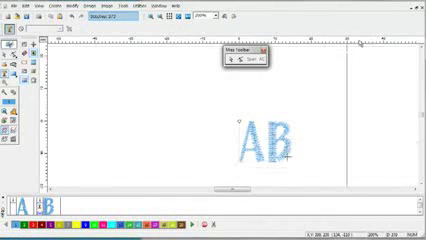